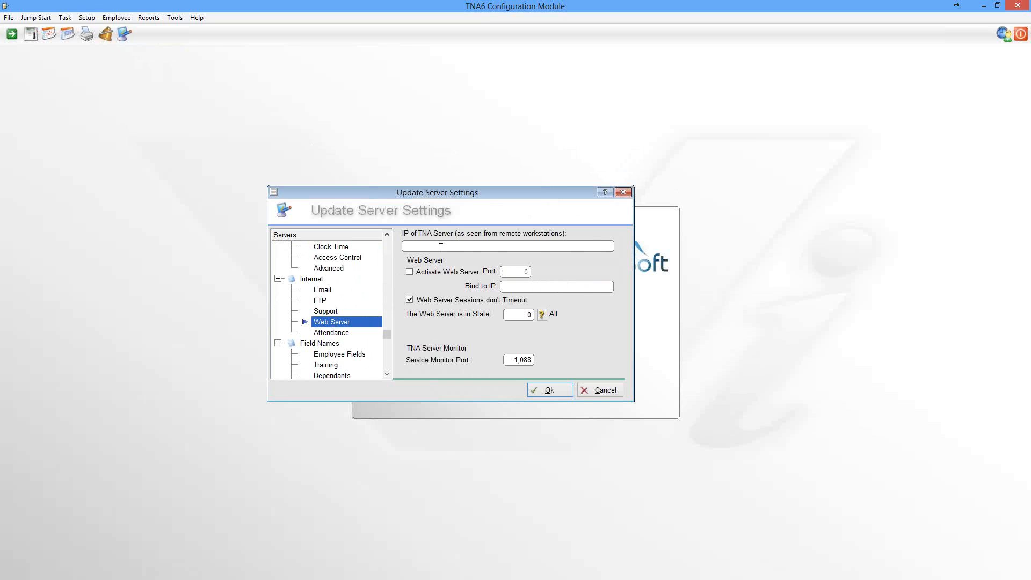
# Step: Set the TNA server IP to 192.168.2.41, activate the web server on port 80, and save the server settings
pyautogui.write('19')
pyautogui.write('2')
pyautogui.write('.168.2')
pyautogui.write('.41')
pyautogui.click(410, 272)
pyautogui.press('Tab')
pyautogui.write('80')
pyautogui.click(550, 391)
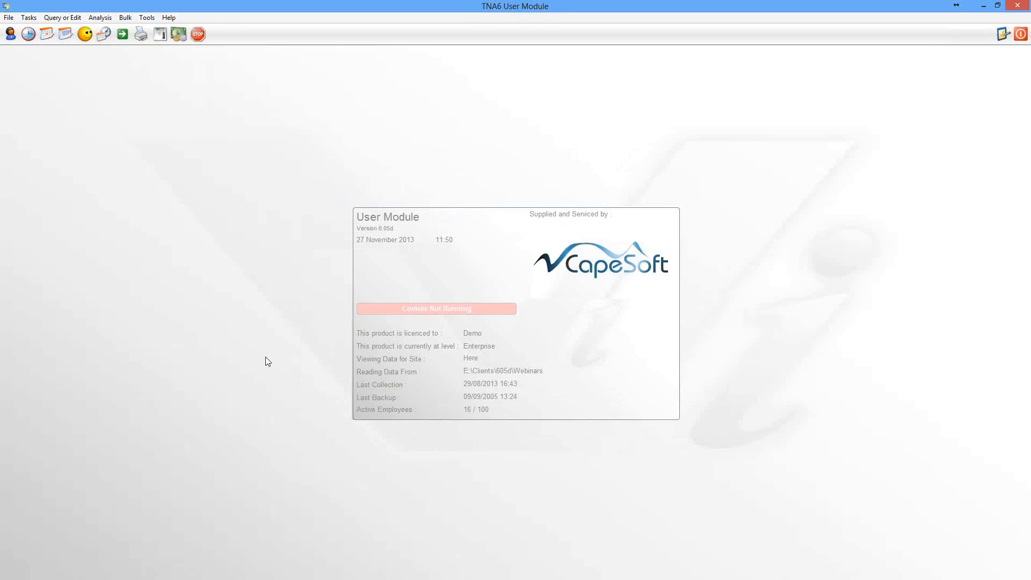
# Step: Open the first employee's record for editing, review the web login details, and go to the hierarchy settings
pyautogui.click(9, 36)
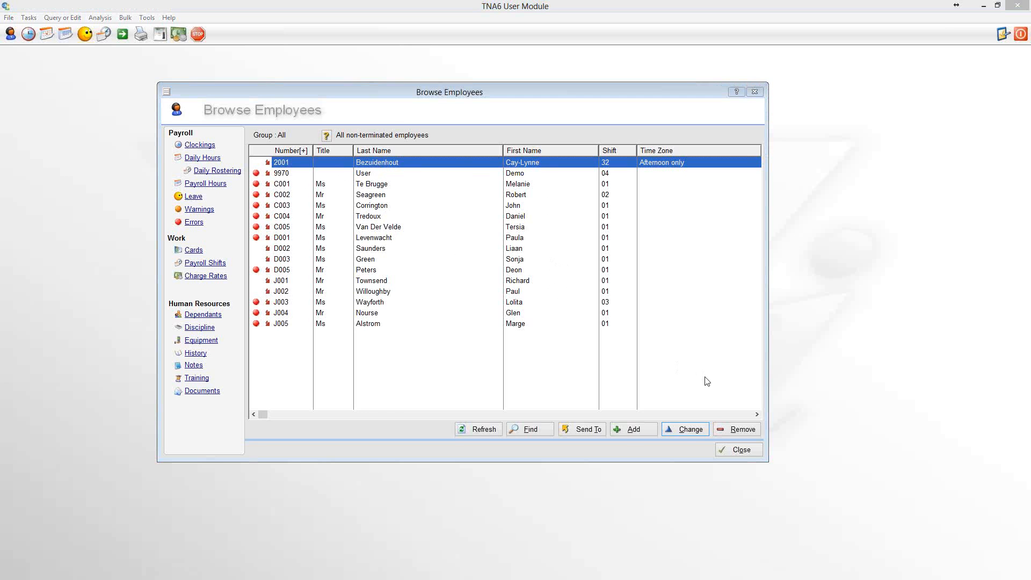
pyautogui.click(690, 429)
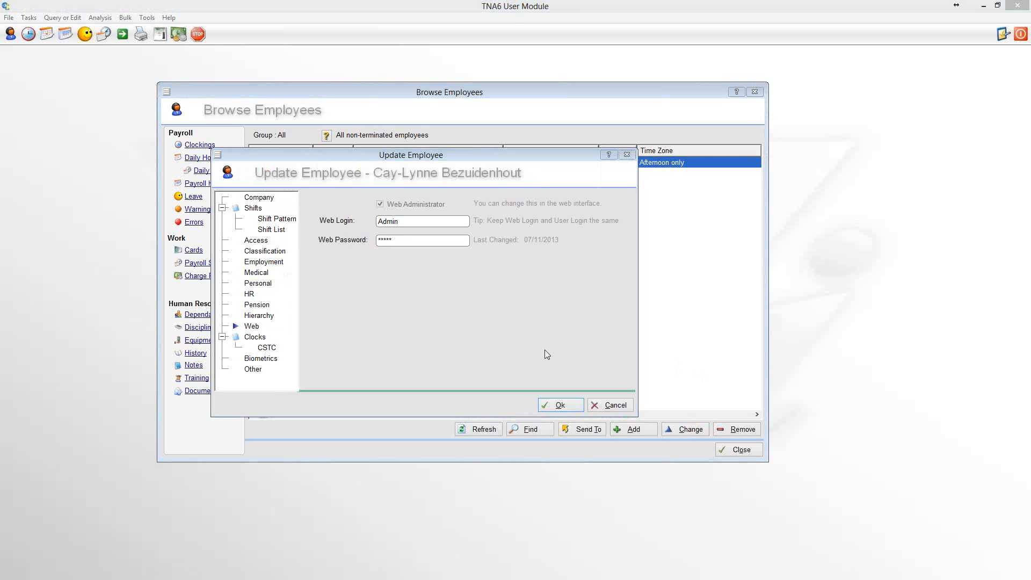
pyautogui.click(251, 327)
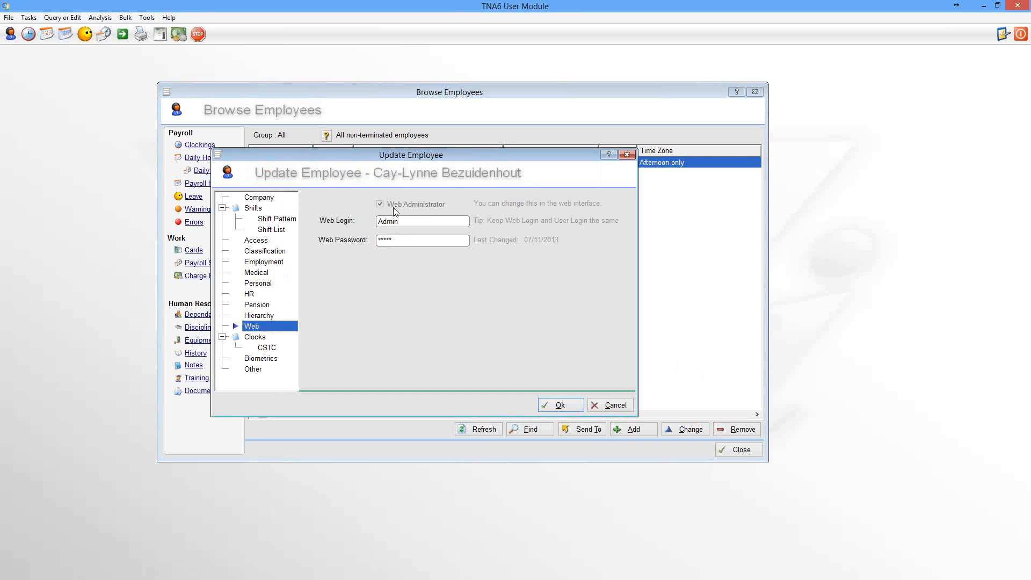
pyautogui.moveTo(414, 222); pyautogui.dragTo(343, 243)
pyautogui.click(254, 316)
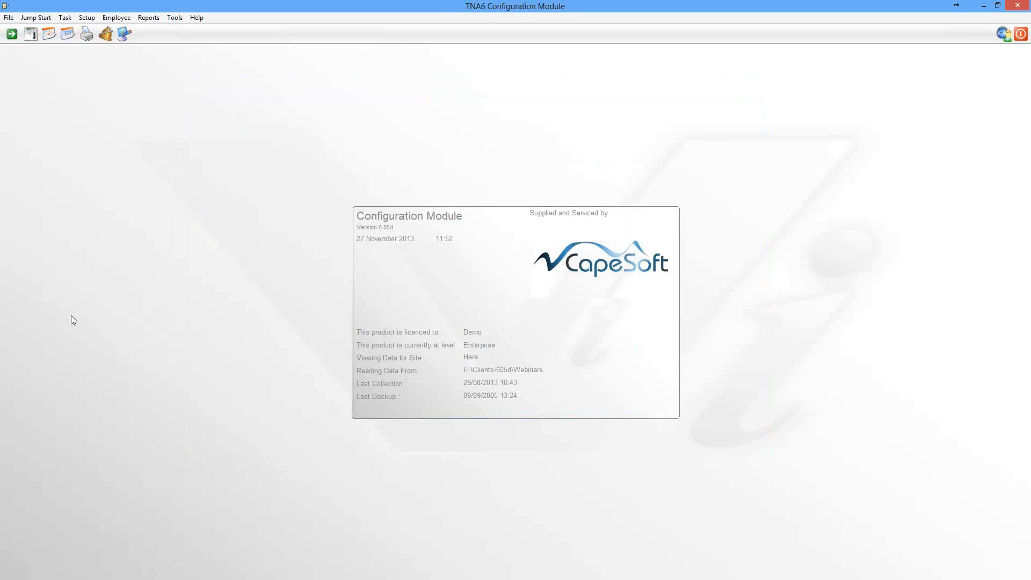
# Step: Enable Use Hierarchy System in the Configuration Module's web features
pyautogui.click(105, 34)
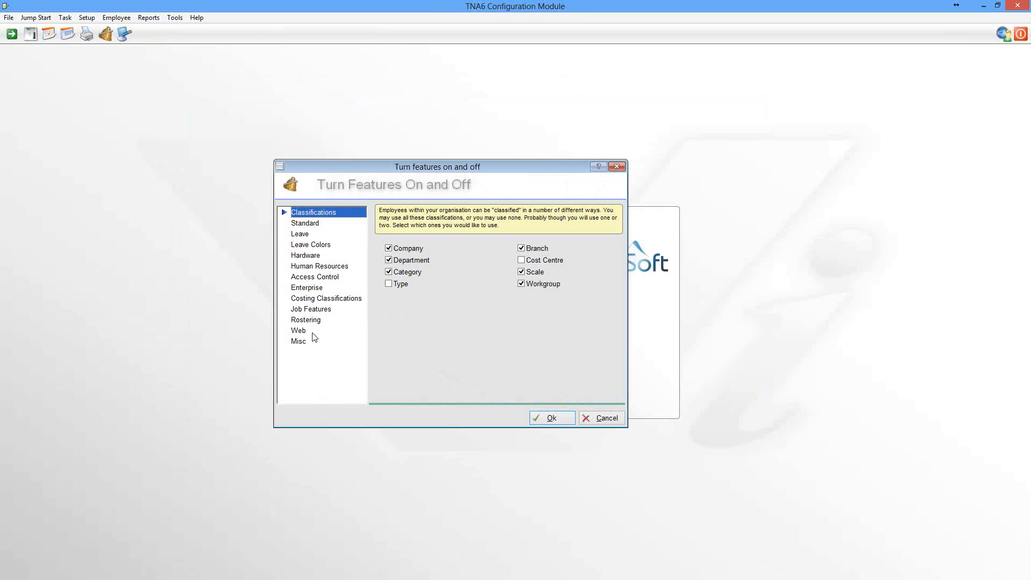
pyautogui.click(298, 331)
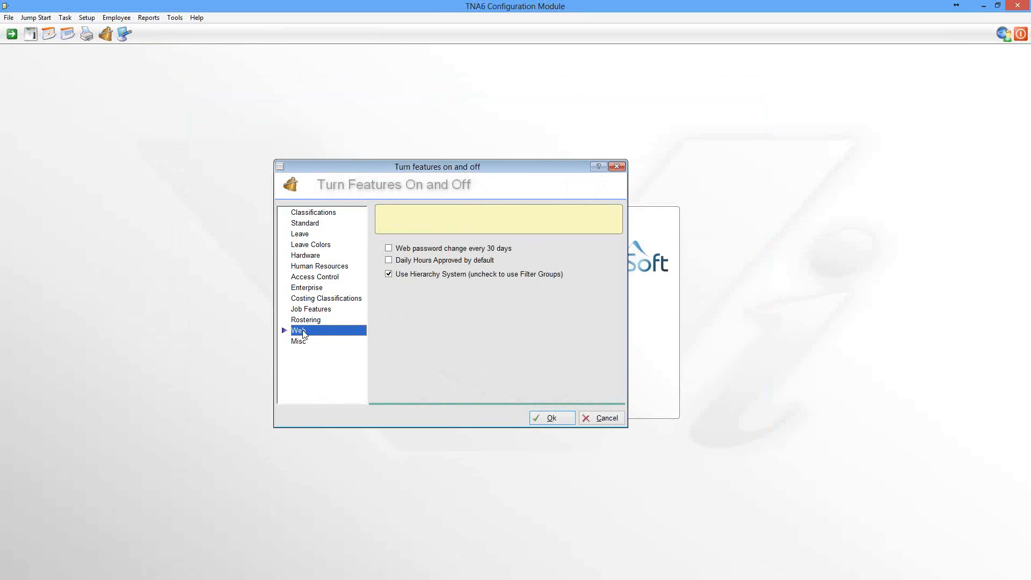
pyautogui.click(388, 274)
# Step: Try switching on the Leave Emails option in the leave features, and switch it back off
pyautogui.click(301, 234)
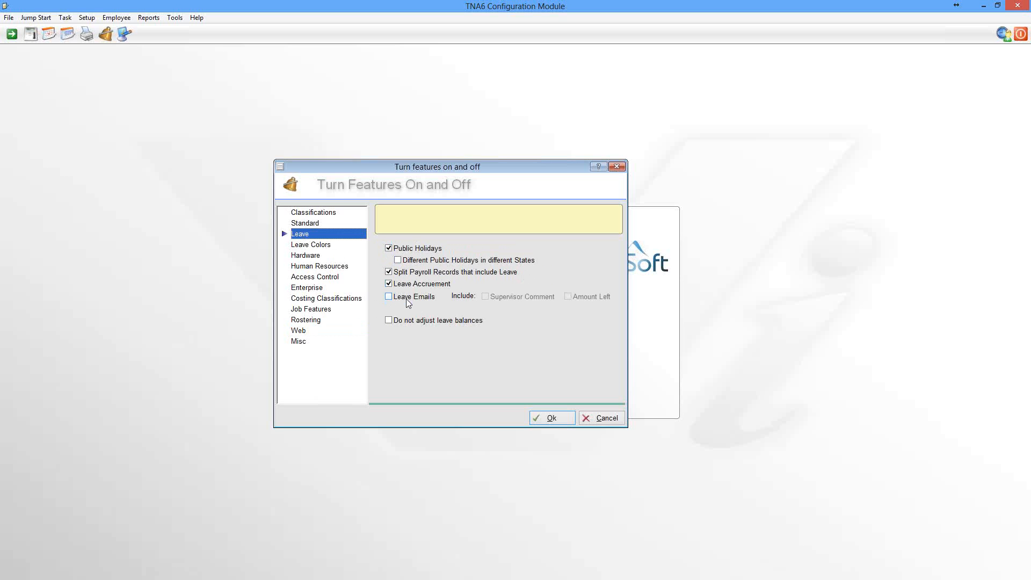
pyautogui.click(390, 299)
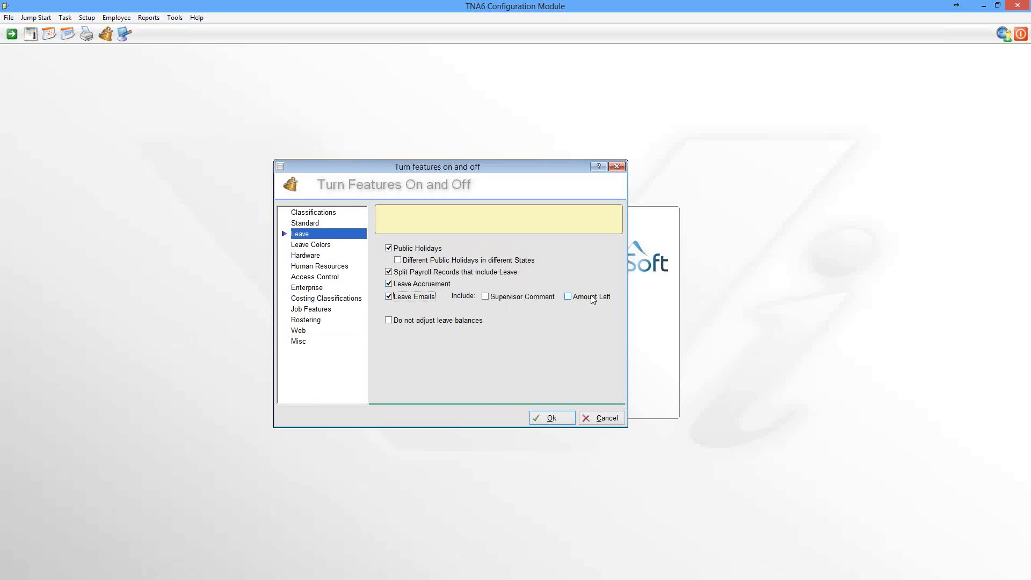
pyautogui.click(390, 297)
# Step: Check the web features once more and save the feature settings
pyautogui.click(300, 331)
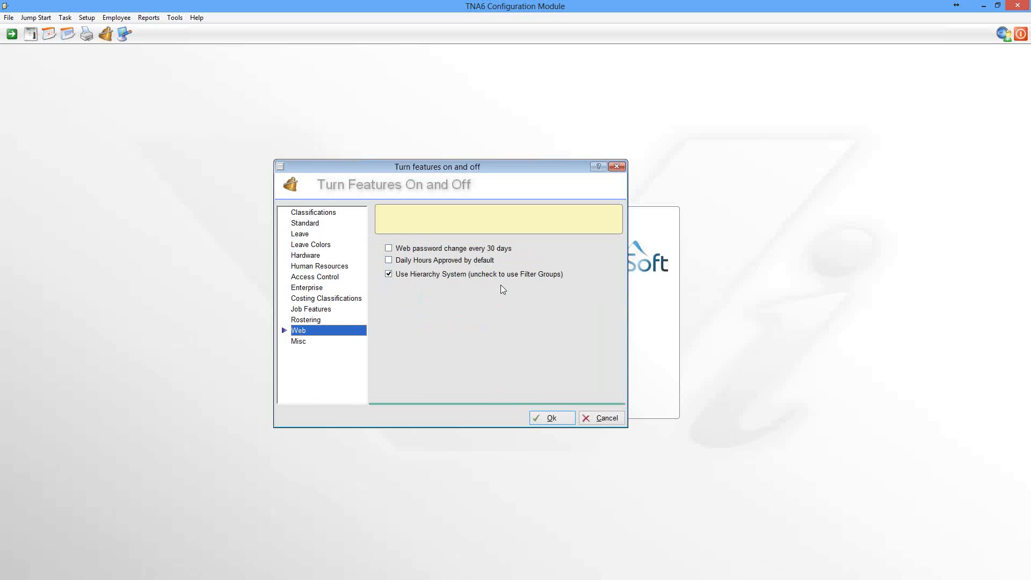
pyautogui.click(552, 418)
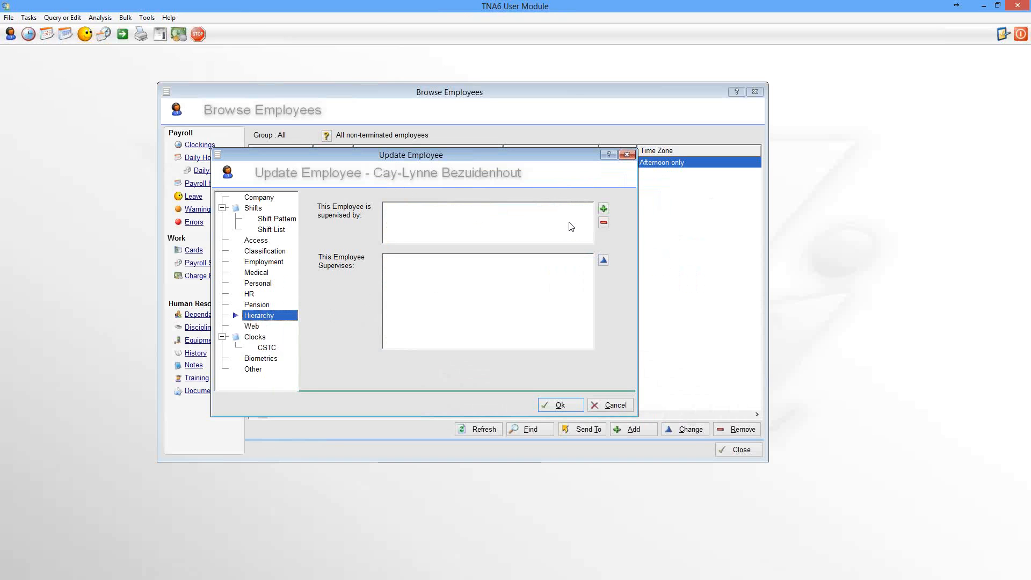
# Step: In the User Module's open employee record, add the third employee in the selection list as this employee's supervisor
pyautogui.click(604, 209)
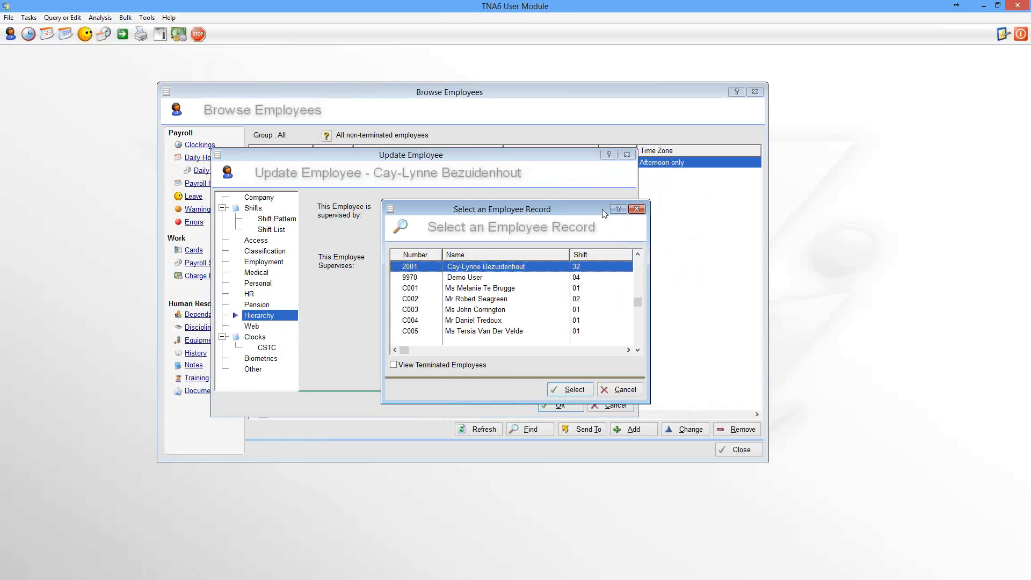
pyautogui.click(476, 290)
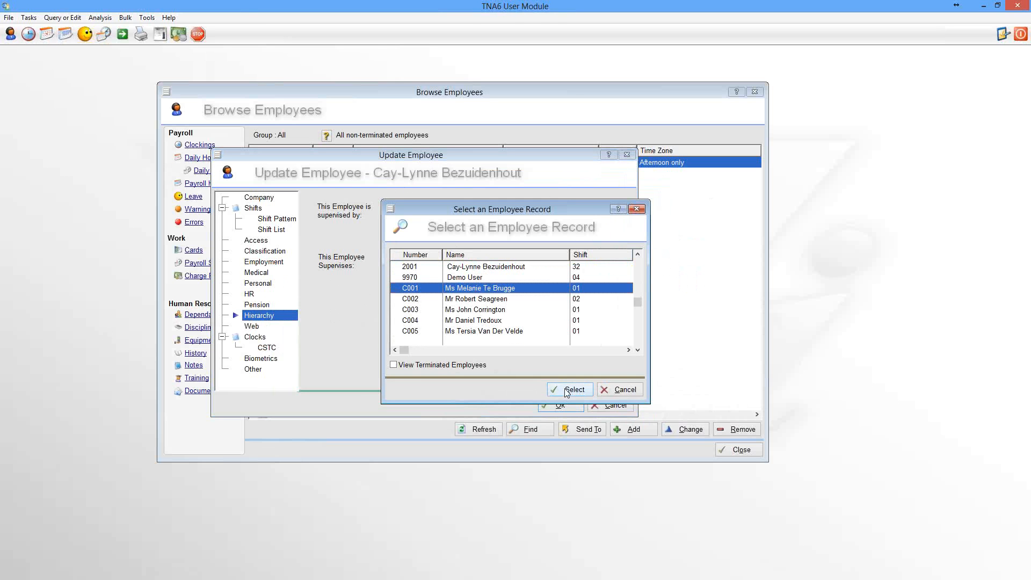
pyautogui.click(566, 390)
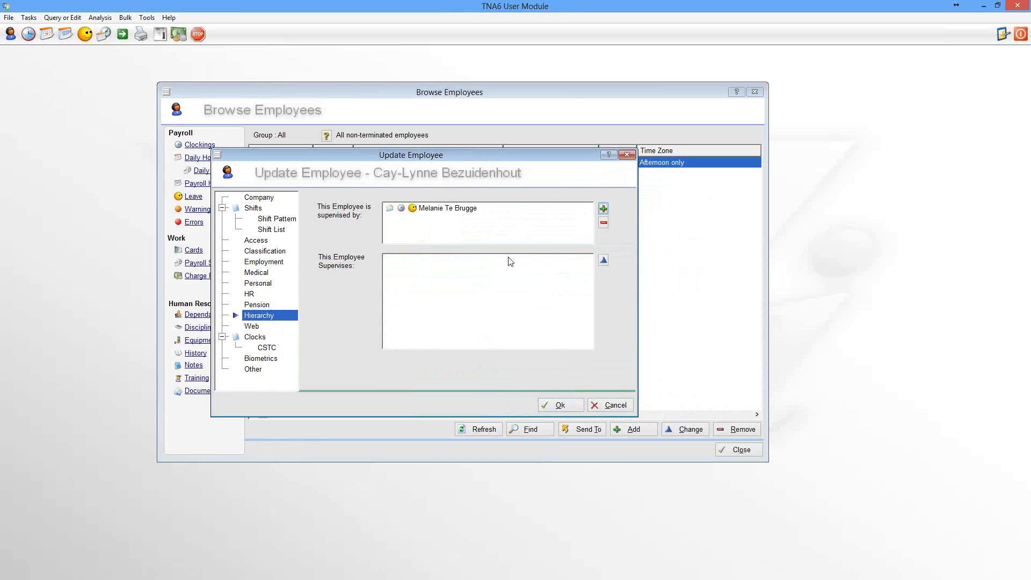
# Step: Open the selection of supervised employees and add all available employees to it
pyautogui.click(603, 262)
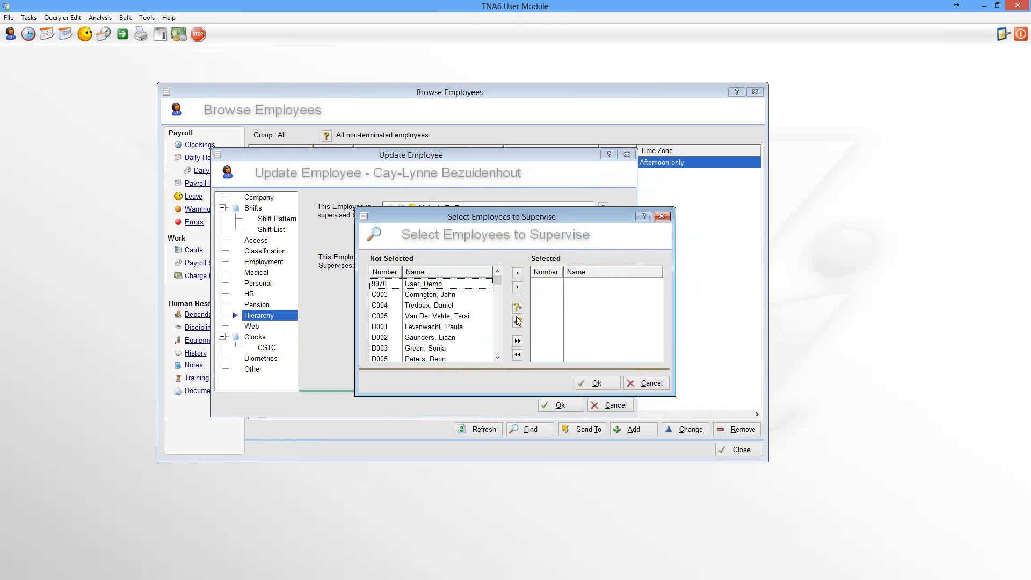
pyautogui.click(519, 342)
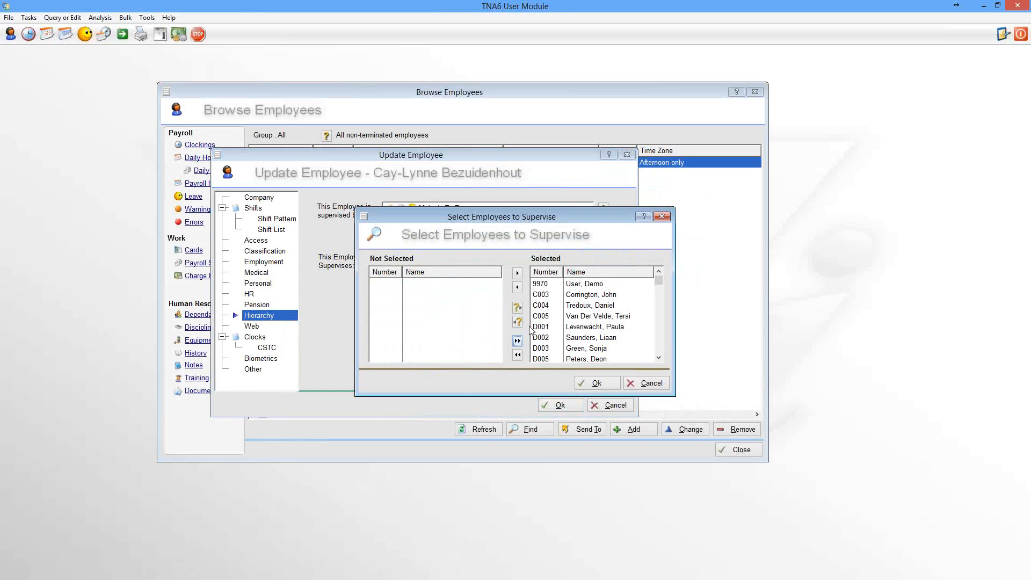
# Step: Take three non-adjacent employees out of the supervised selection, and add all of them back
pyautogui.click(579, 302)
pyautogui.keyDown('ctrl'); pyautogui.click(578, 319); pyautogui.keyUp('ctrl')
pyautogui.keyDown('ctrl'); pyautogui.click(578, 338); pyautogui.keyUp('ctrl')
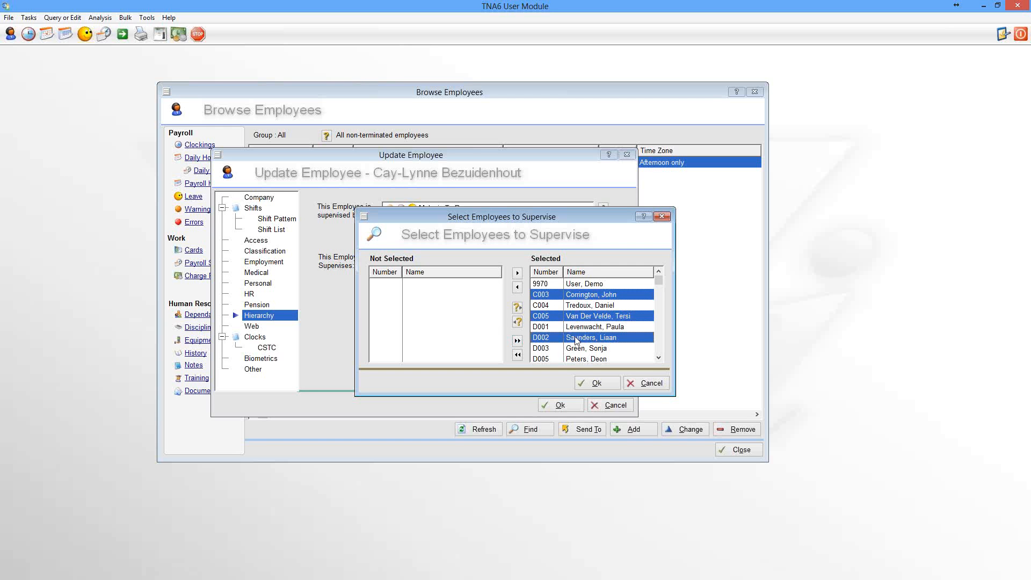
pyautogui.click(518, 288)
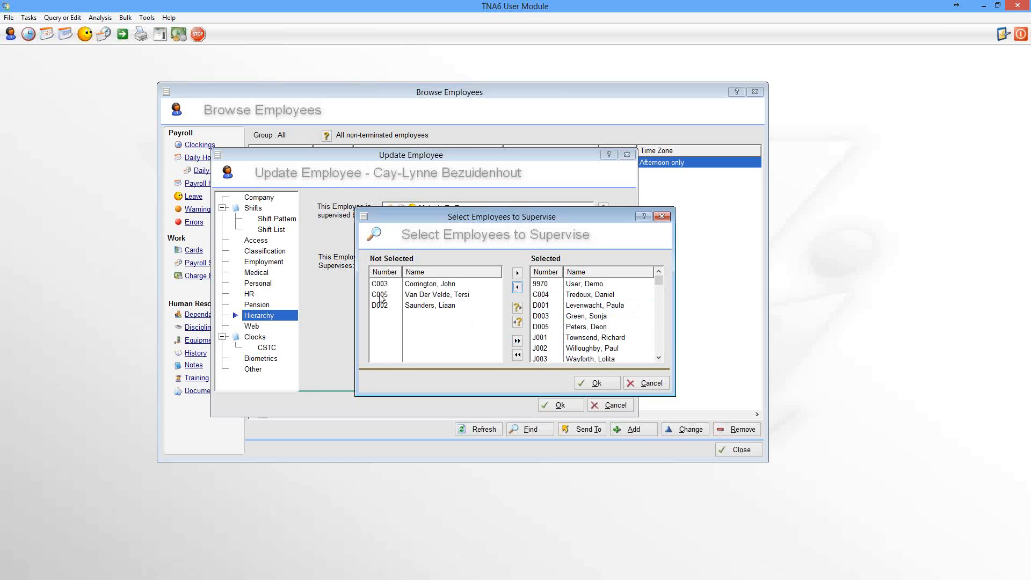
pyautogui.click(517, 341)
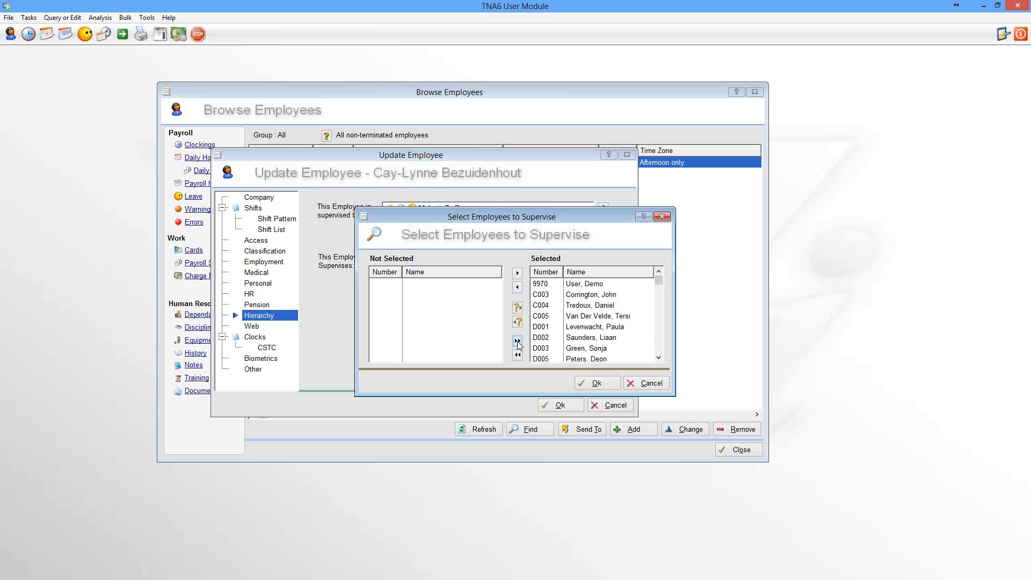
# Step: Confirm the supervised employees, check the web login settings, and save the employee record
pyautogui.click(603, 382)
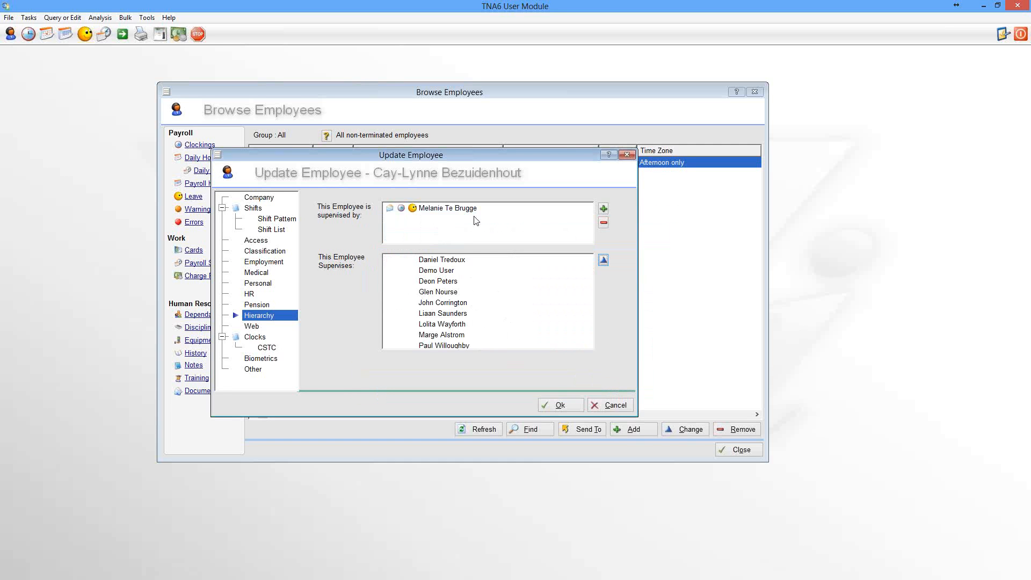
pyautogui.click(252, 326)
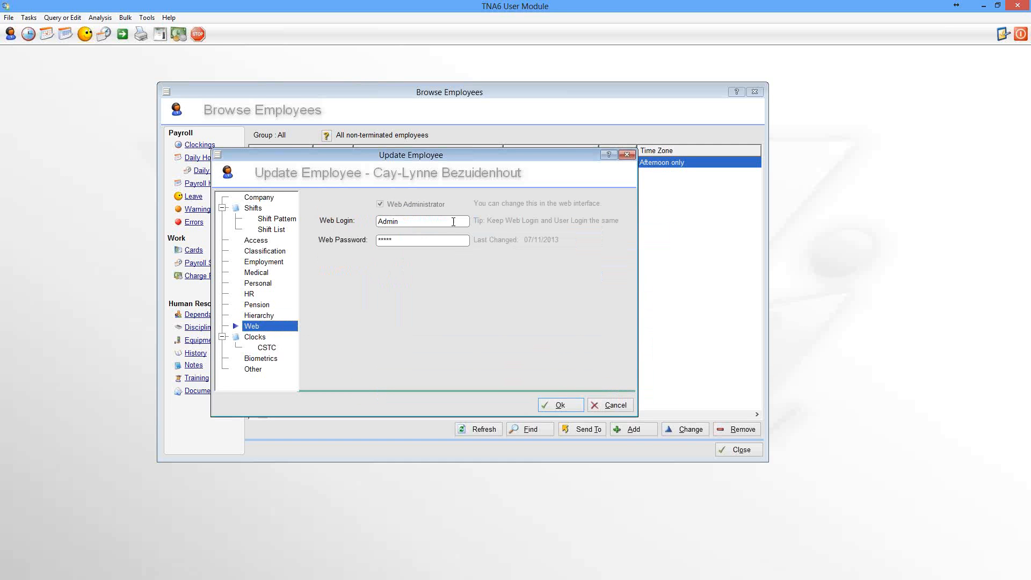
pyautogui.click(559, 406)
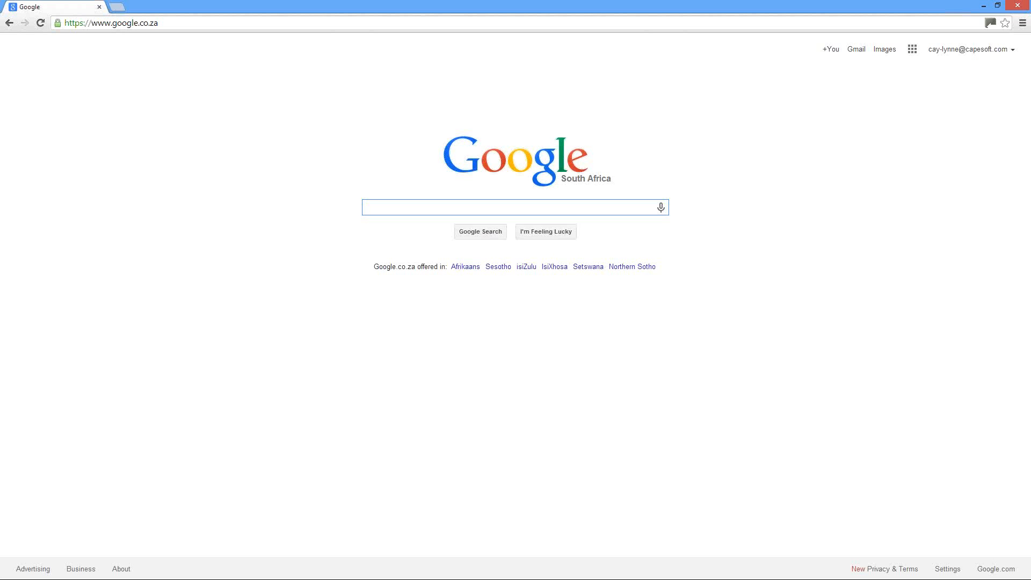
# Step: Switch to the web browser and open the TNA 6 Web login page at 192.168.2.40:8080
pyautogui.click(170, 24)
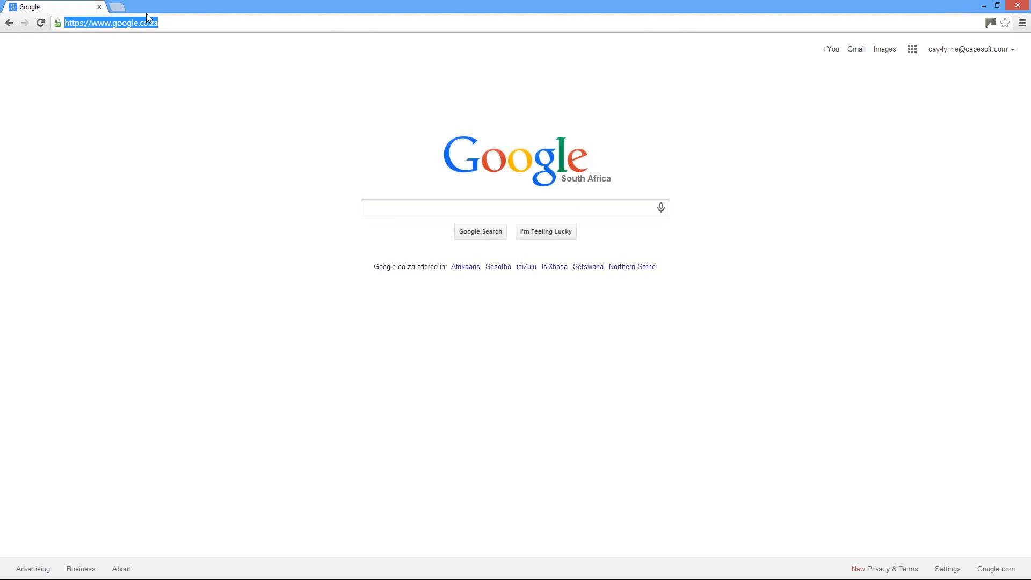
pyautogui.write('192.168.2.40:8080')
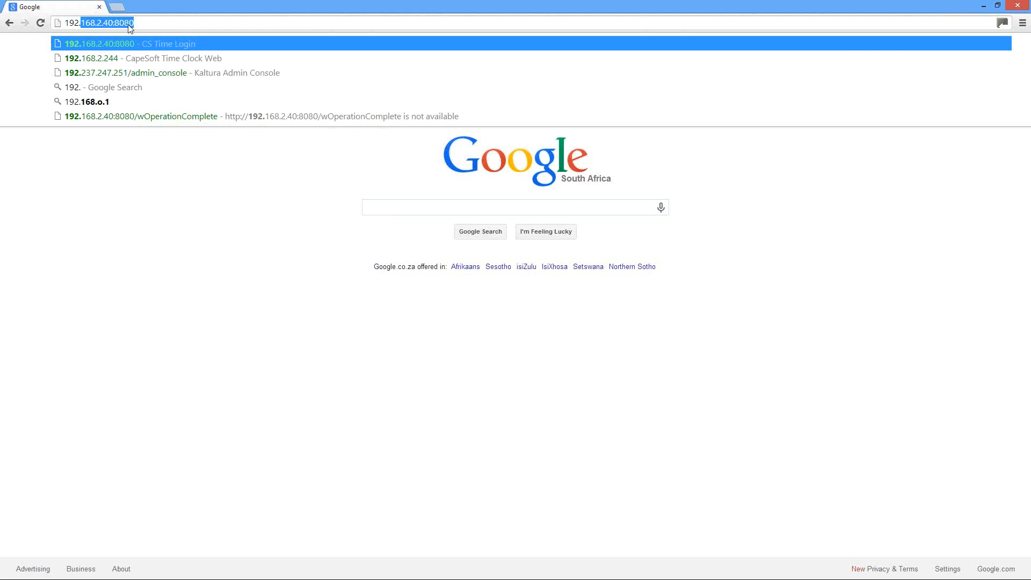
pyautogui.click(122, 45)
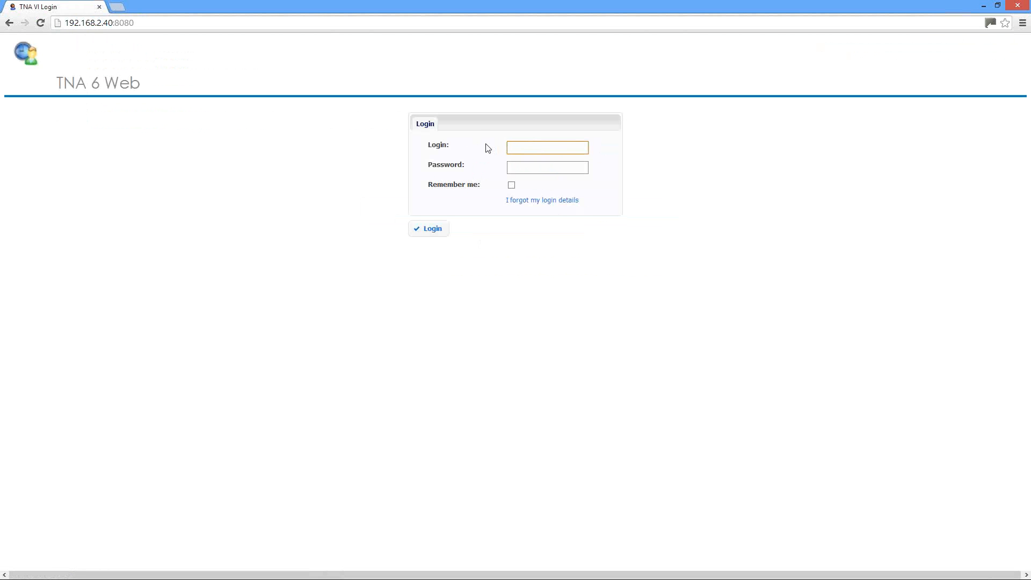
# Step: Log in to TNA 6 Web with the login Admin and the account's web password
pyautogui.write('Admin')
pyautogui.press('Tab')
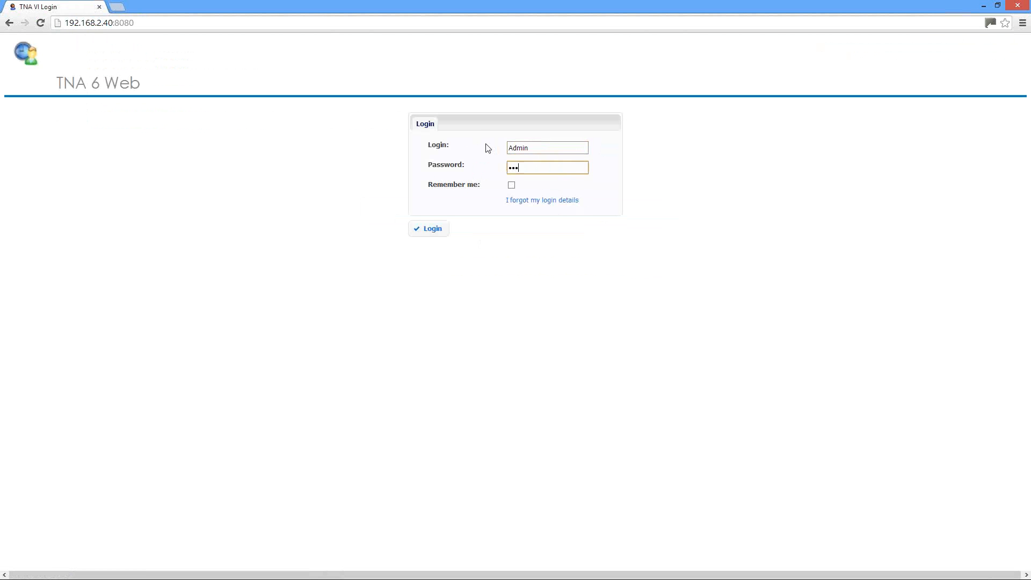
pyautogui.press('BackSpace')
pyautogui.press('BackSpace')
pyautogui.press('BackSpace')
pyautogui.press('BackSpace')
pyautogui.write('••••')
pyautogui.click(441, 236)
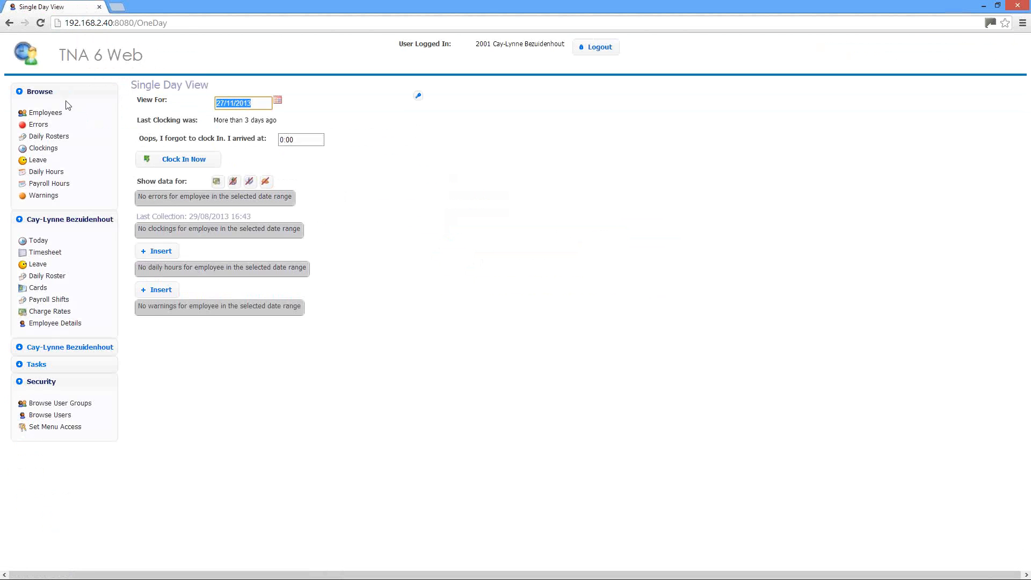
# Step: Browse the employees and the clockings, and view the form for a new clocking without saving it
pyautogui.click(51, 113)
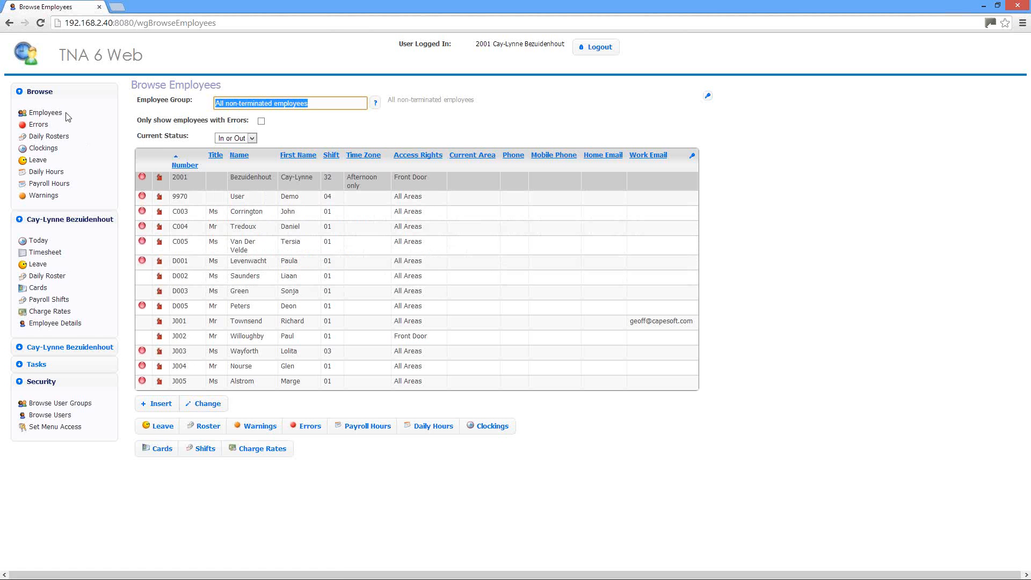
pyautogui.click(34, 150)
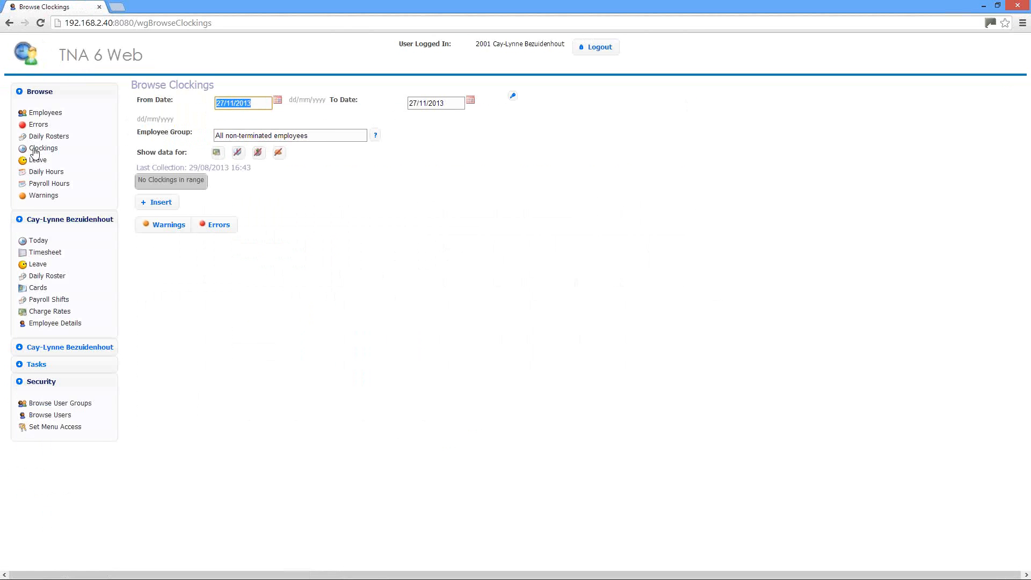
pyautogui.click(154, 206)
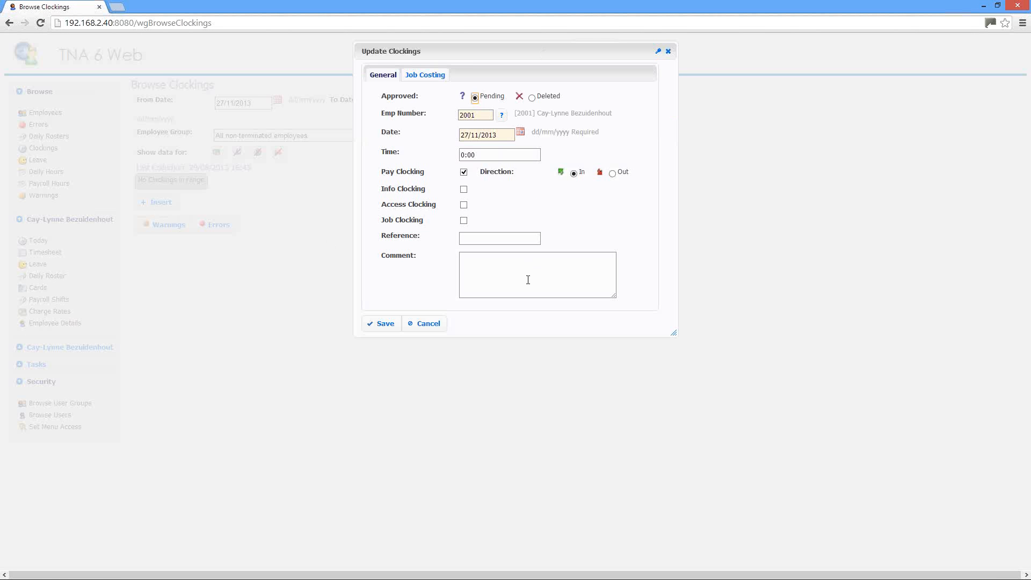
pyautogui.click(430, 325)
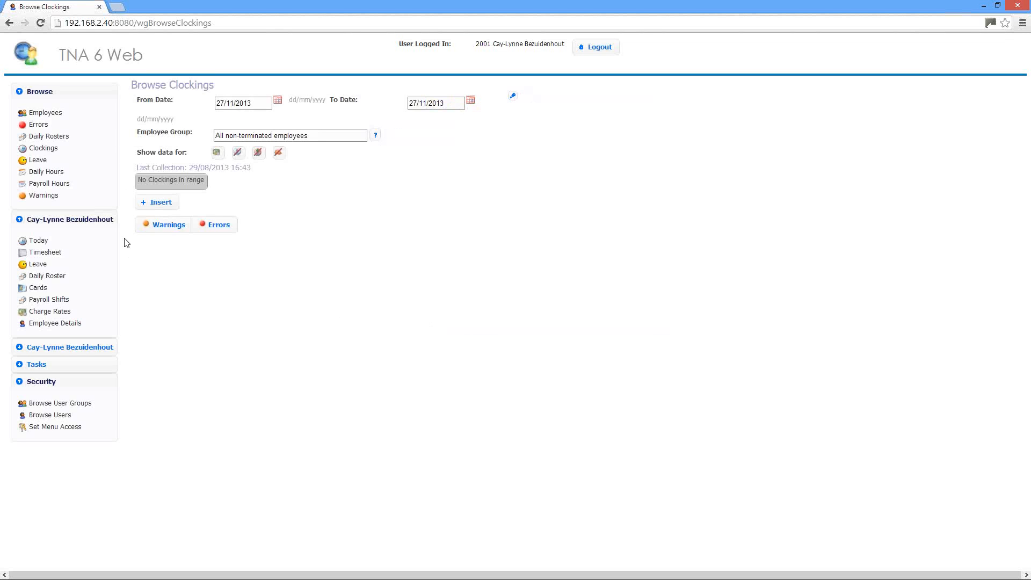
# Step: Select the sixth employee in the employee list, and reveal the logged-in user's options and the available tasks
pyautogui.click(36, 111)
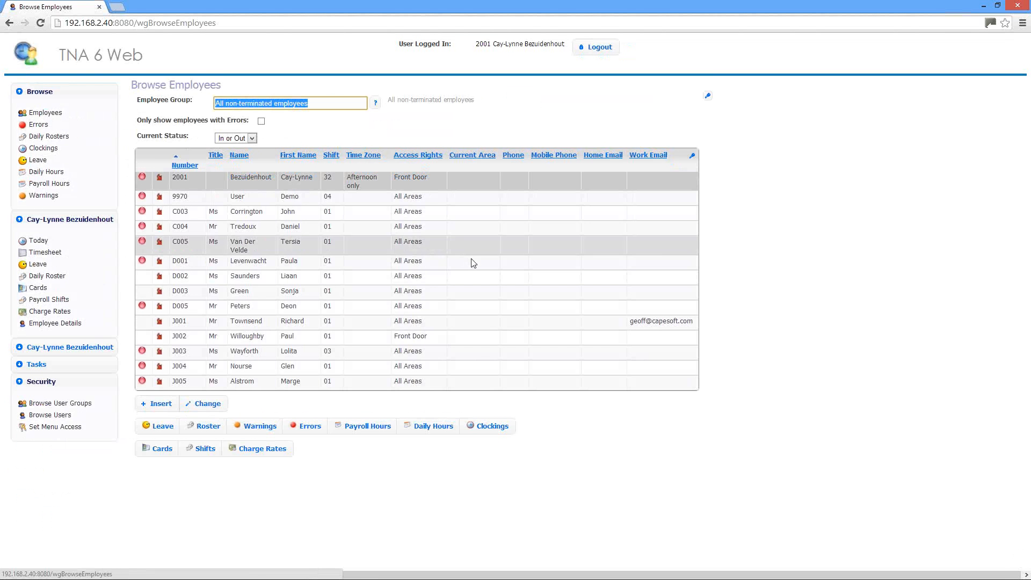
pyautogui.click(301, 263)
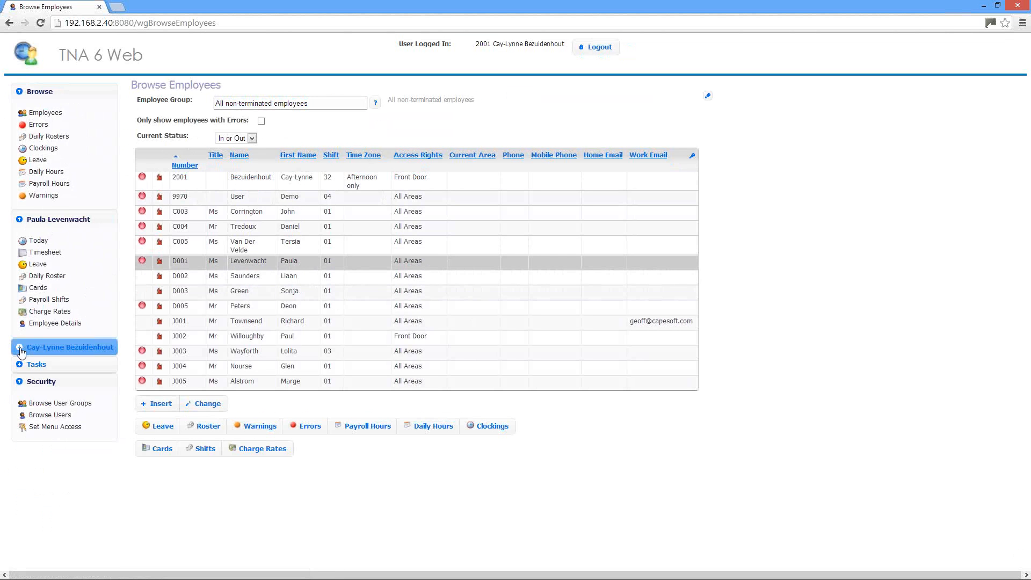
pyautogui.click(56, 352)
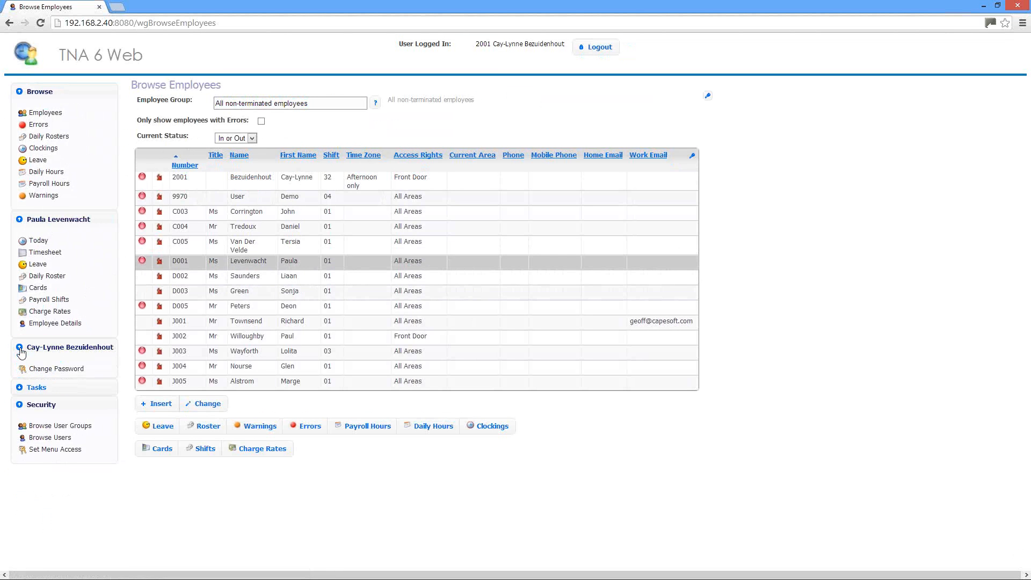
pyautogui.click(24, 397)
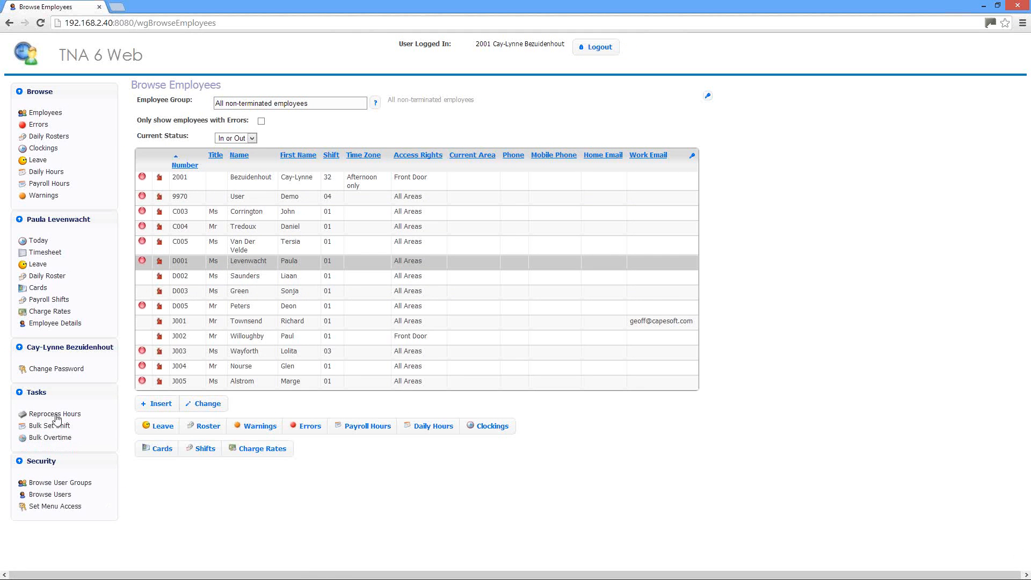